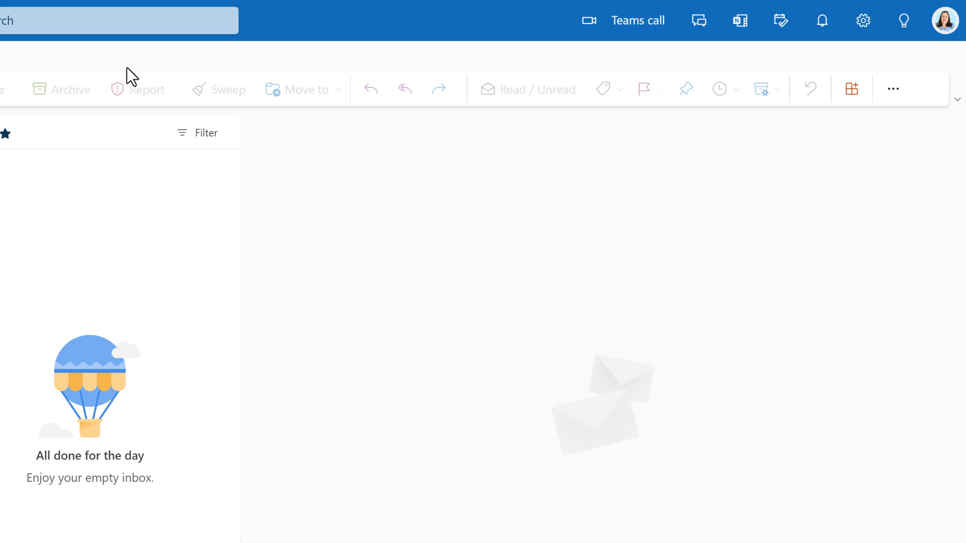
- Go to Mail > Automatic replies in the full Outlook settings
left_click(866, 41)
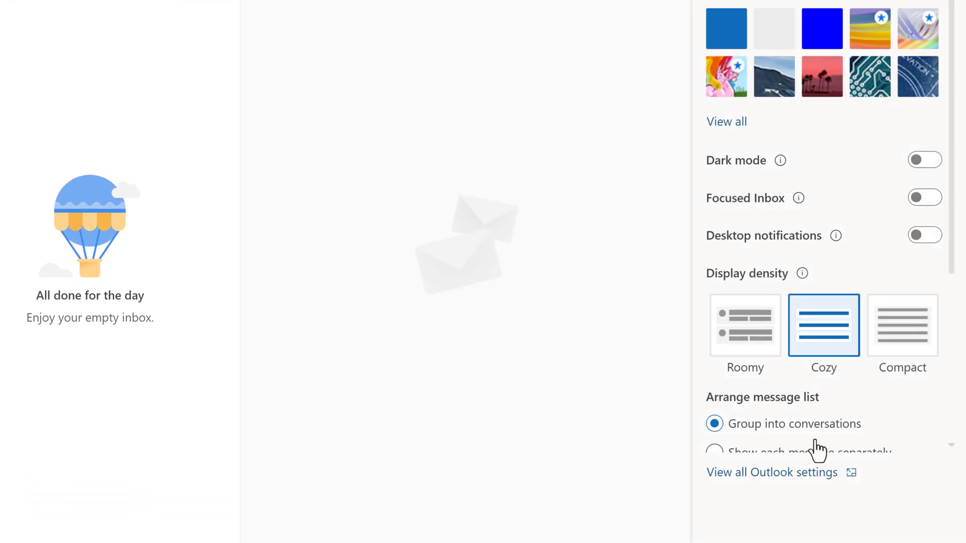
left_click(781, 480)
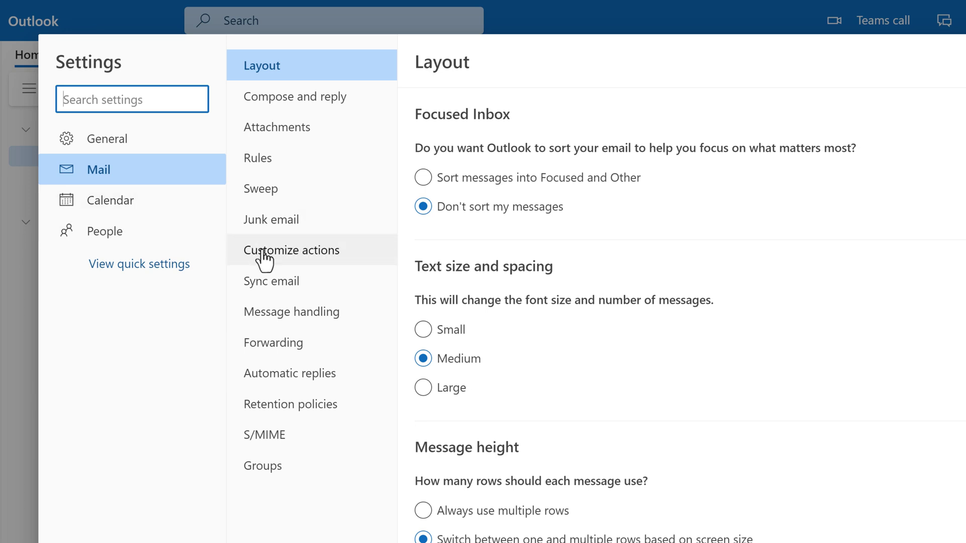
left_click(274, 380)
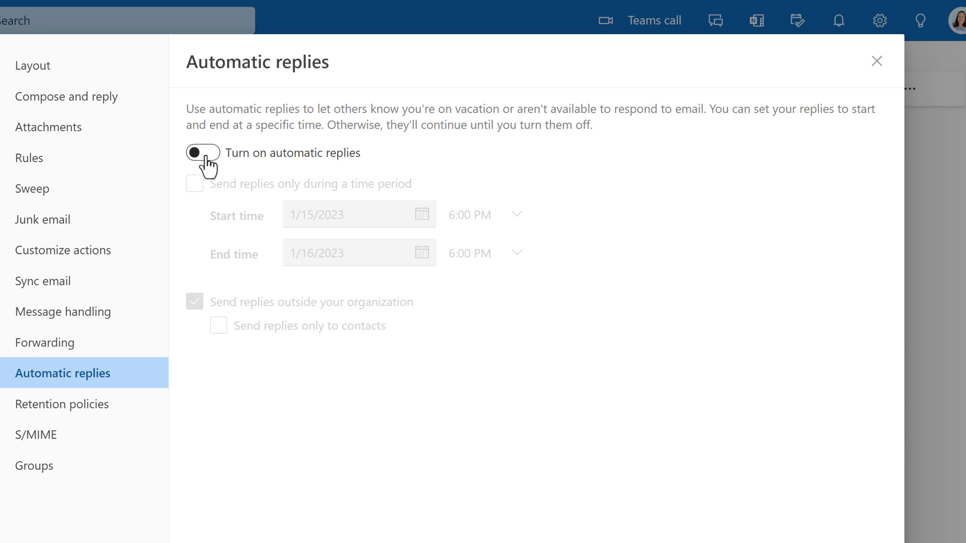
- Turn on automatic replies for a time period starting 1/23/2023 at 8:00 AM
left_click(203, 153)
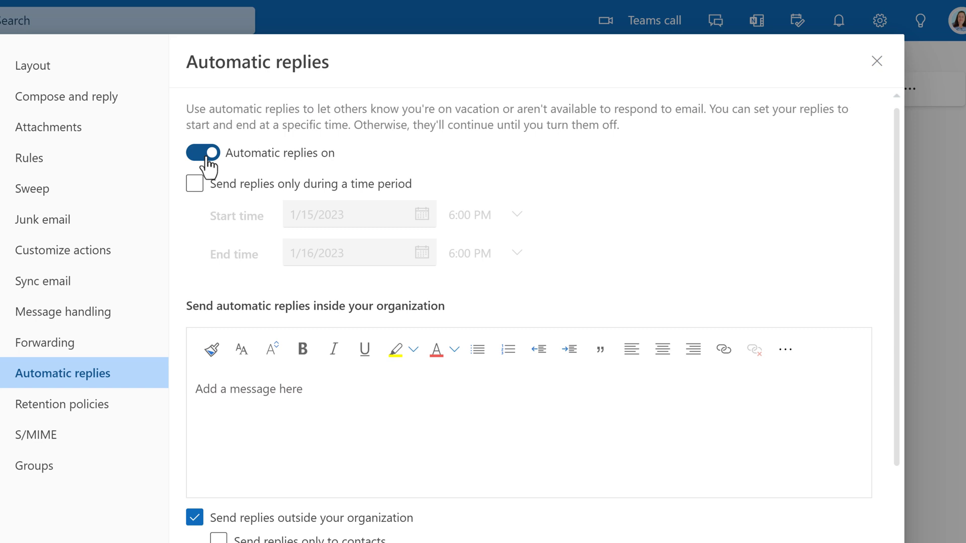
left_click(195, 184)
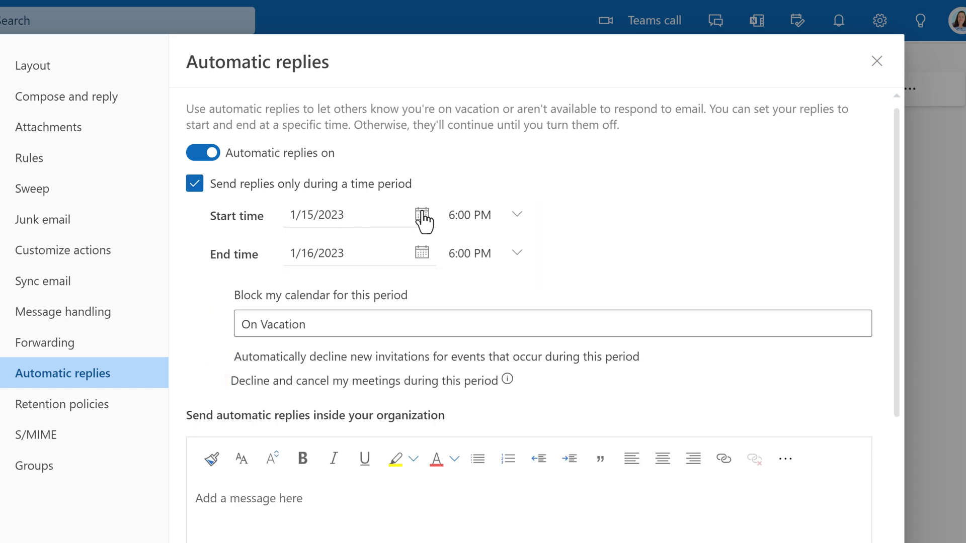
left_click(422, 214)
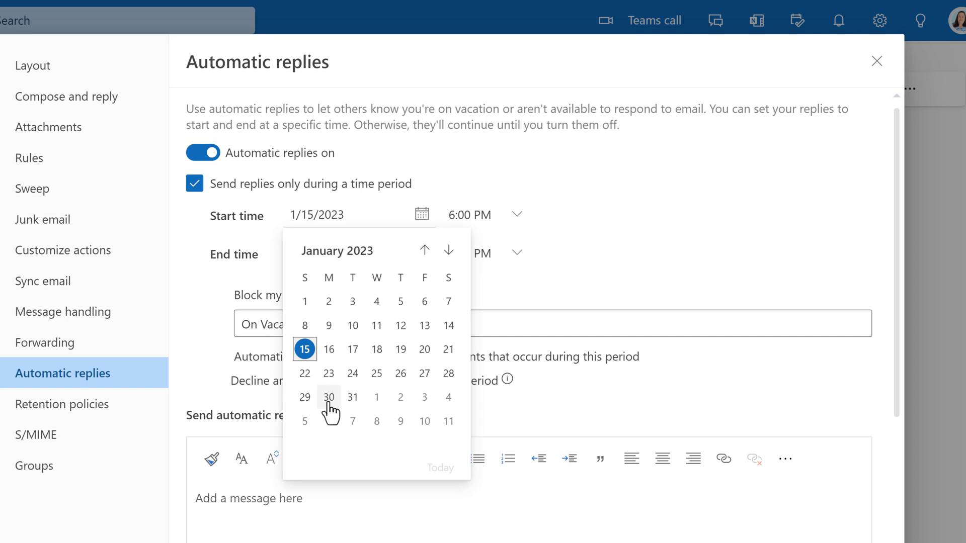
left_click(329, 377)
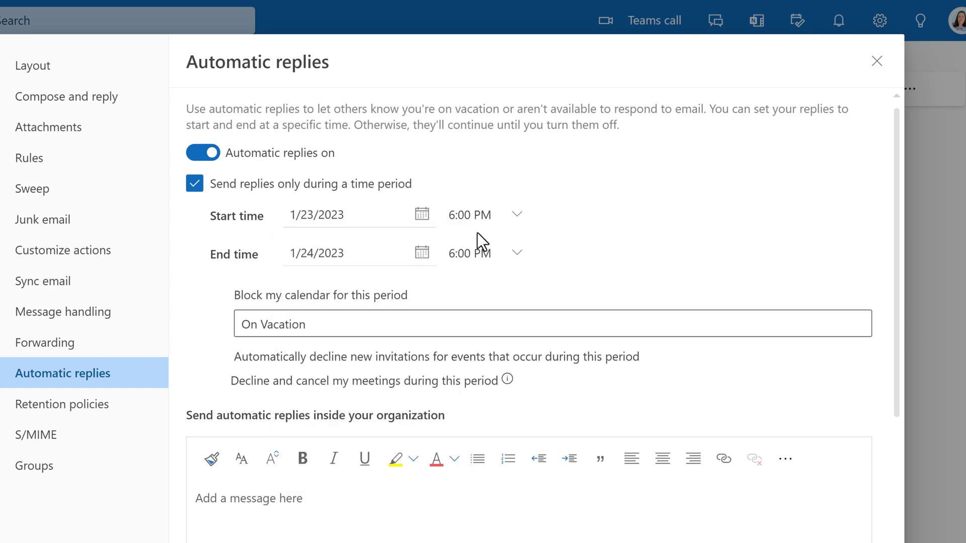
left_click(516, 215)
scroll(518, 241, "up", 10)
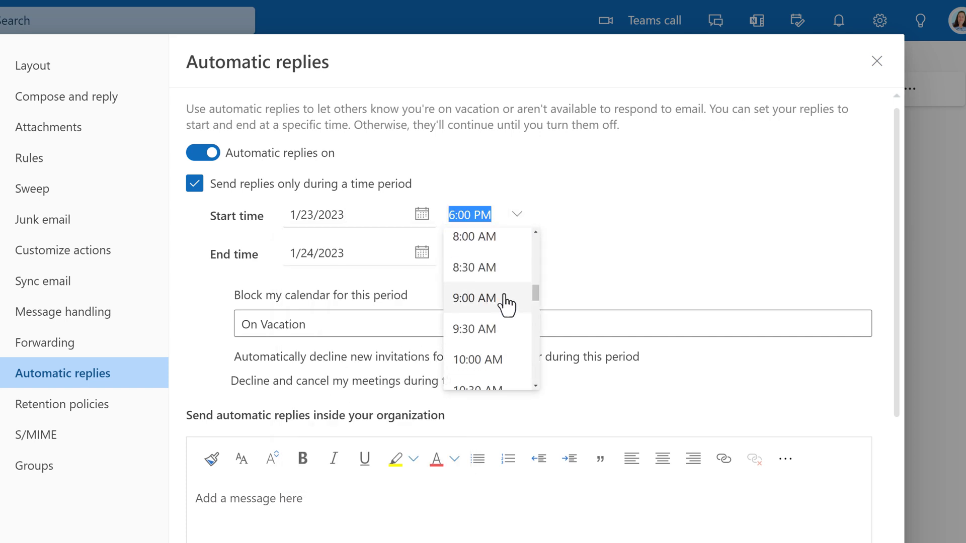
left_click(468, 260)
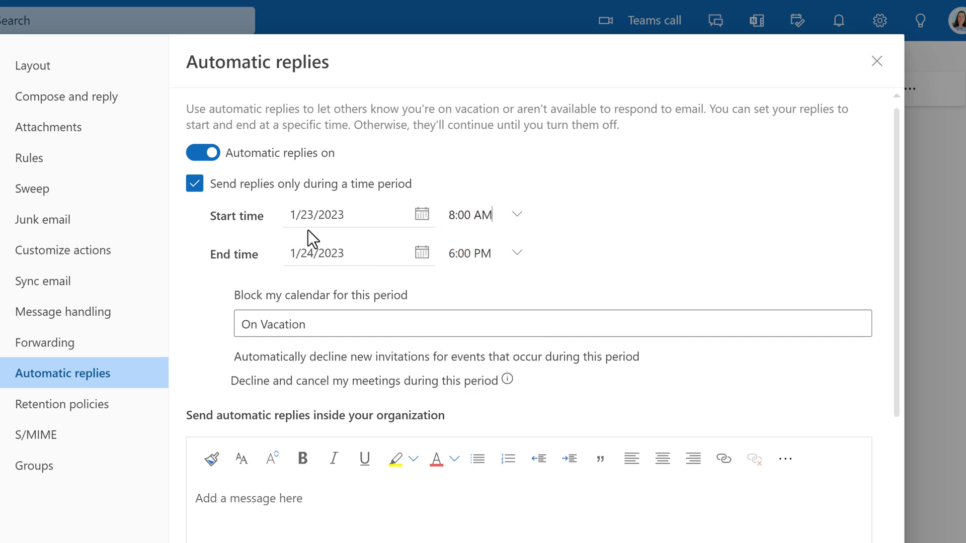
- Set the automatic replies to end 1/27/2023 at 5:00 PM
left_click(423, 253)
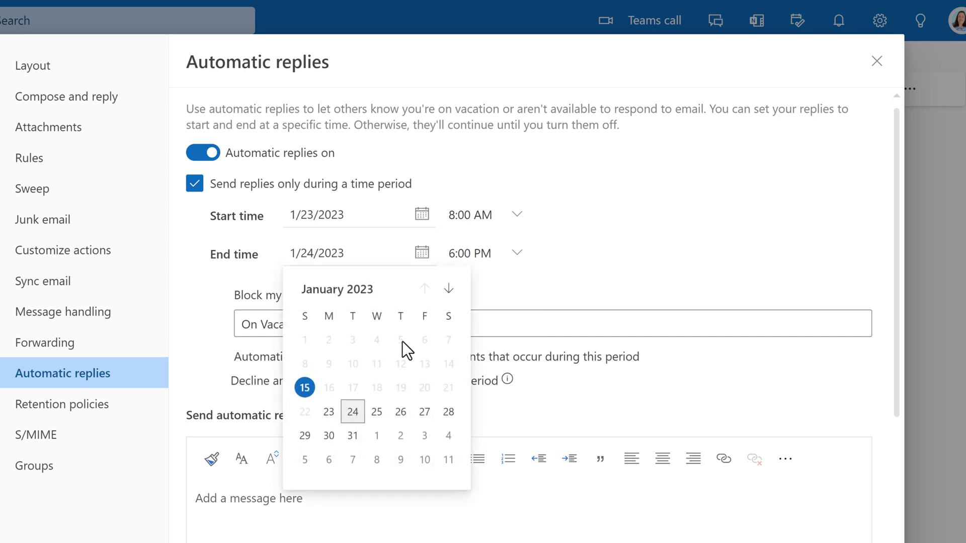
left_click(424, 412)
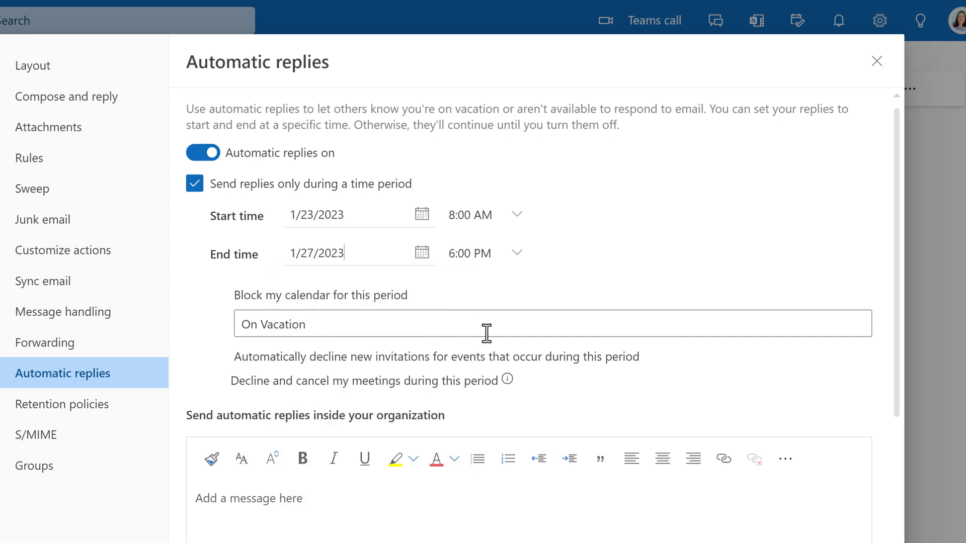
left_click(517, 254)
scroll(498, 392, "up", 1)
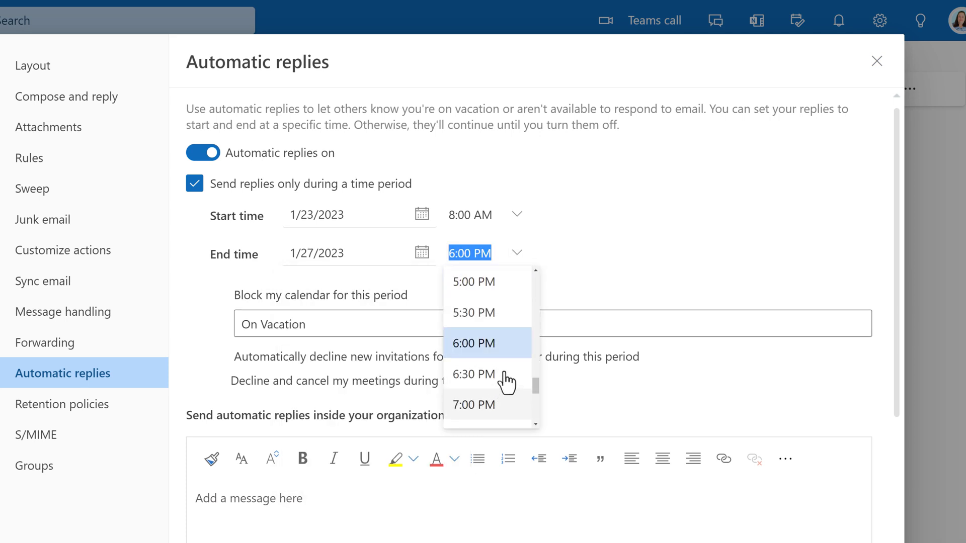
left_click(482, 287)
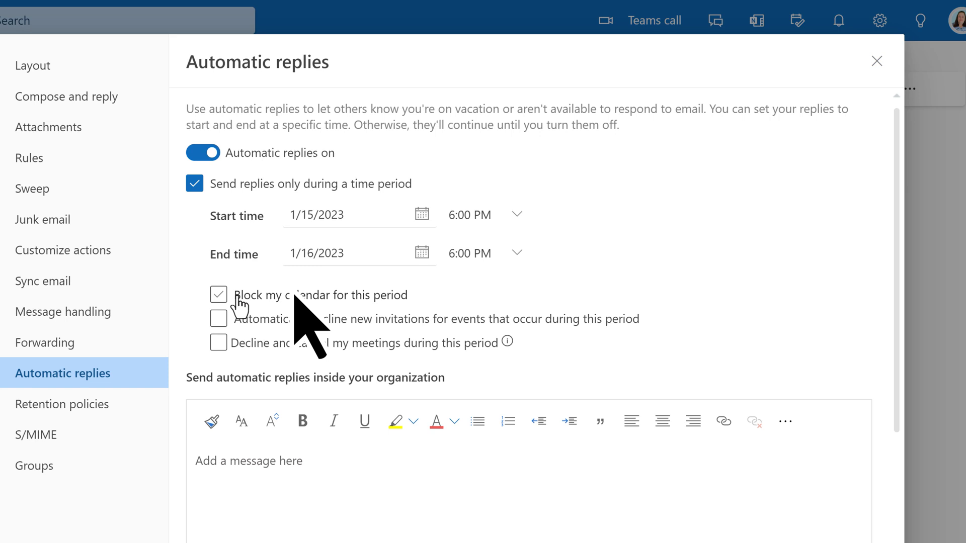
- Block the calendar as 'On Vacation' and automatically decline new invitations during the period
left_click(219, 296)
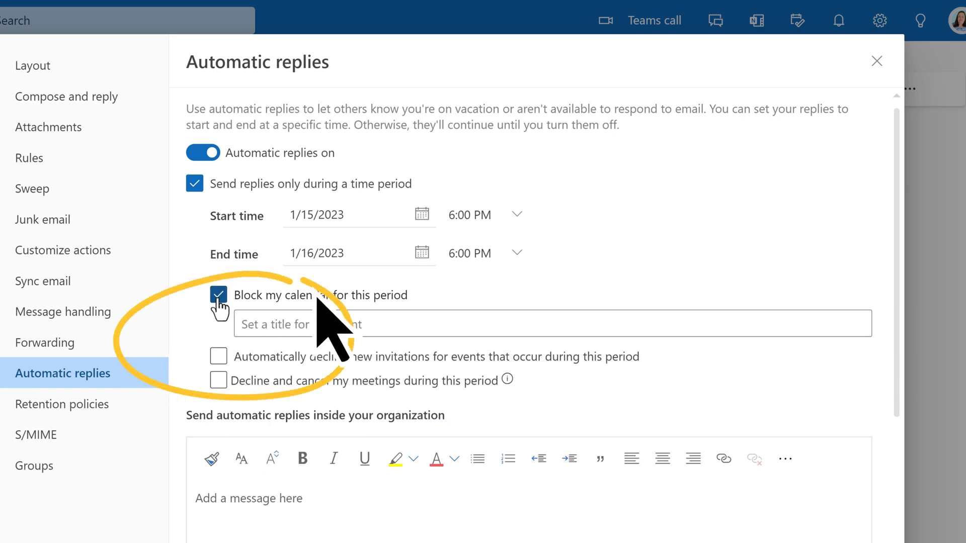
left_click(272, 325)
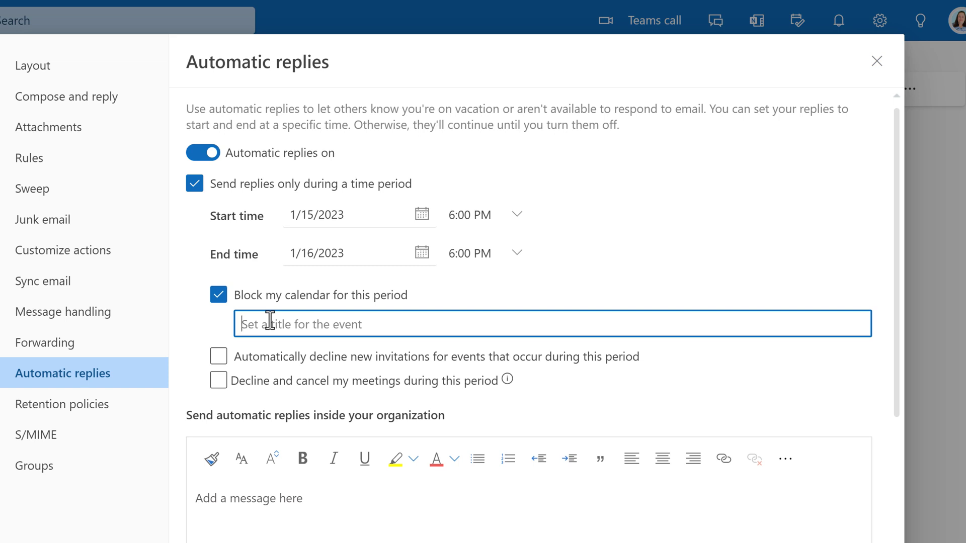
type("On Vacation")
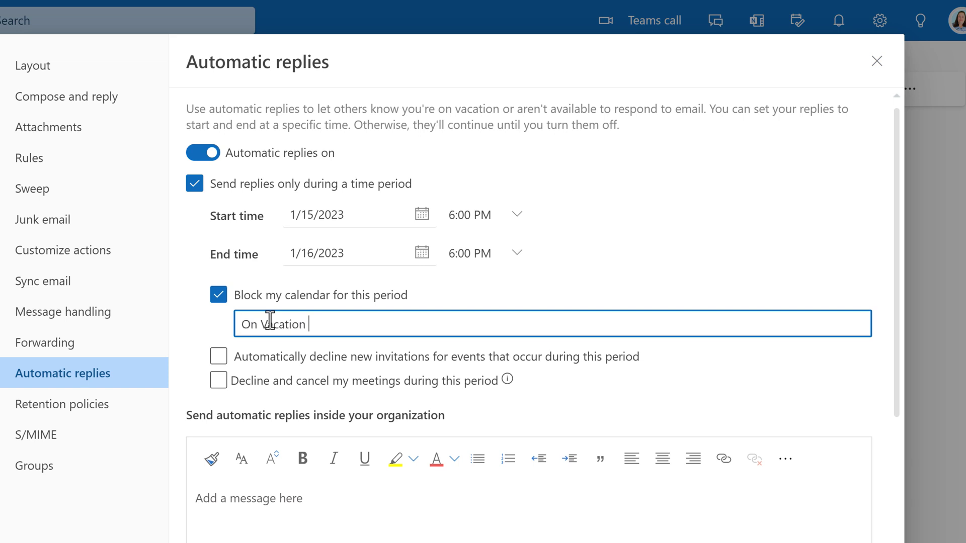
left_click(218, 356)
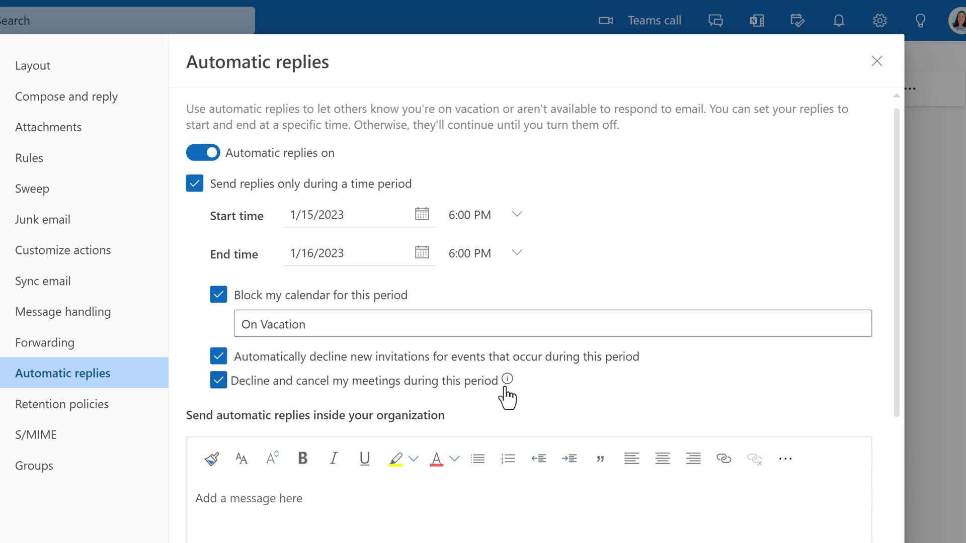
mouse_move(507, 386)
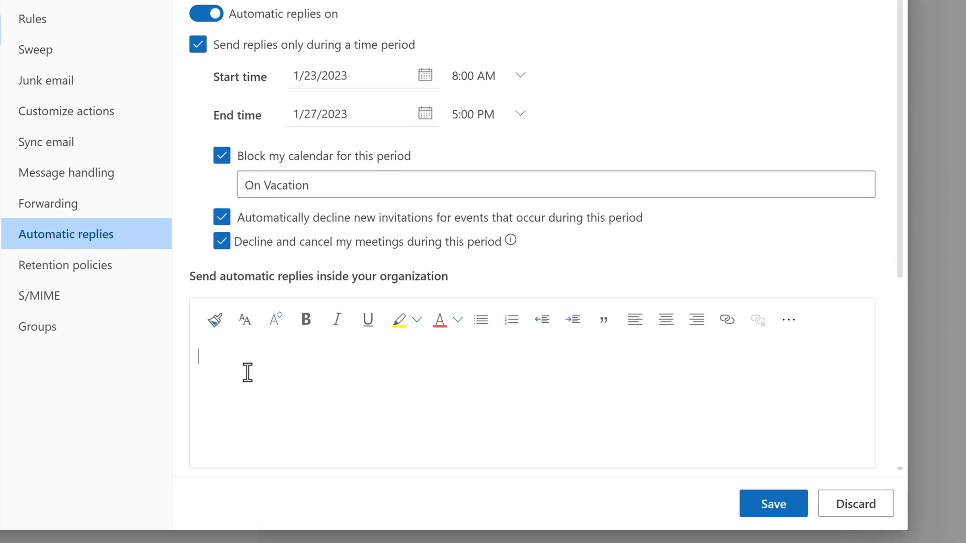
- Write the internal reply: out the week of January 23rd, urgent contact, plus a sign-off
type("Hi, I am out of the office ")
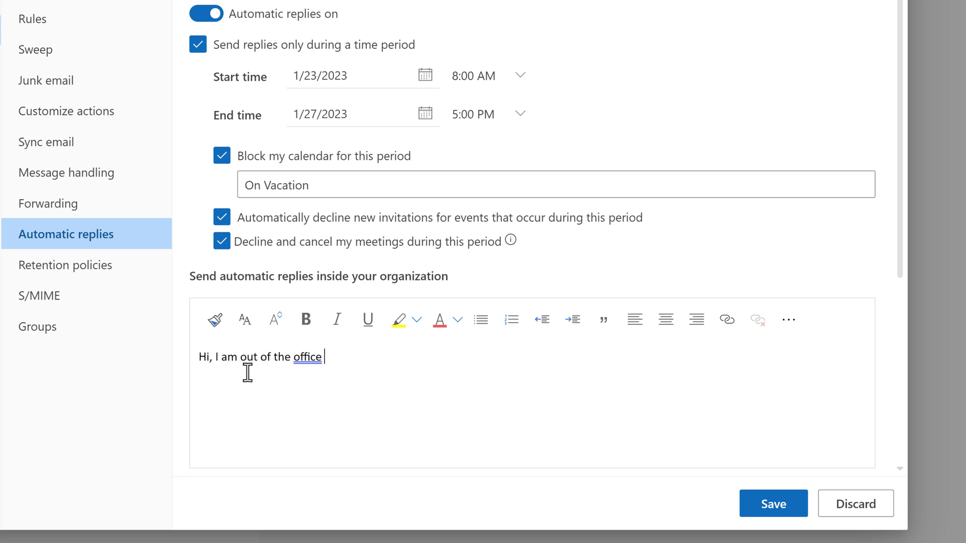
type("the week of January")
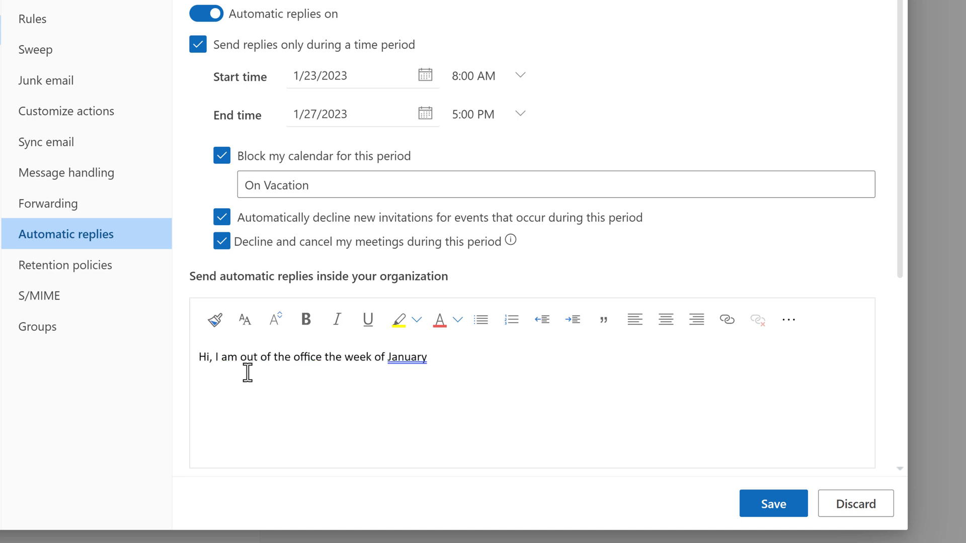
type(" 23rd. If this is urgent please contact (specify ")
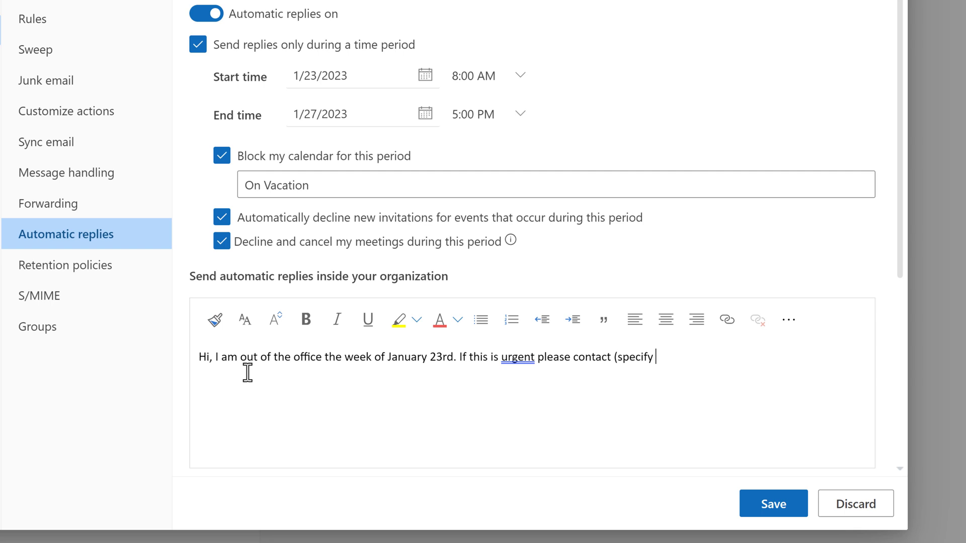
type("coworker here).  Othe")
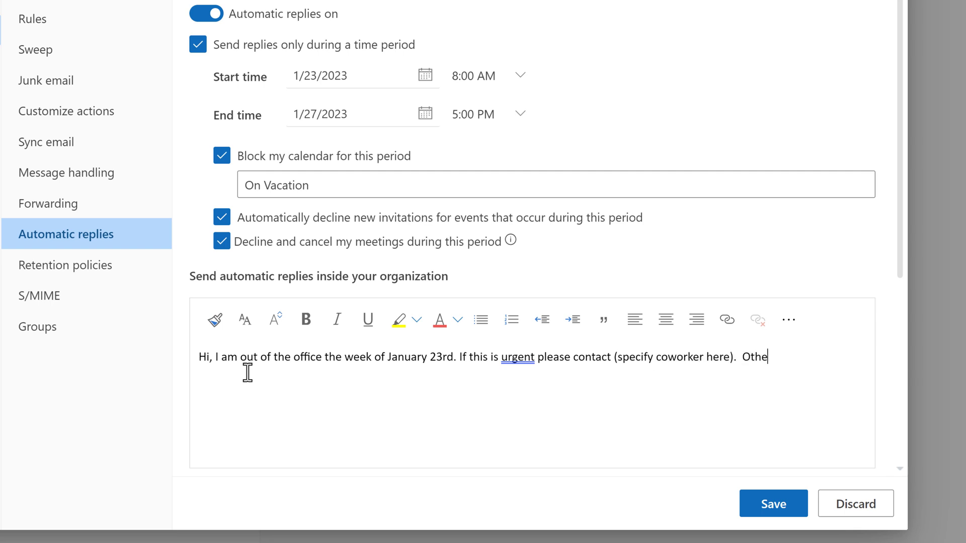
type("rwise, I will return ")
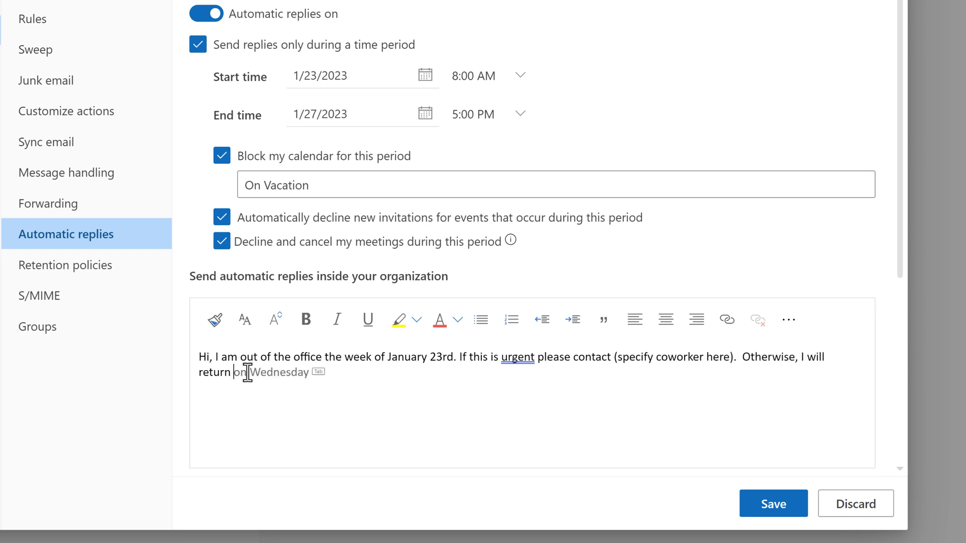
type("you message when I retu")
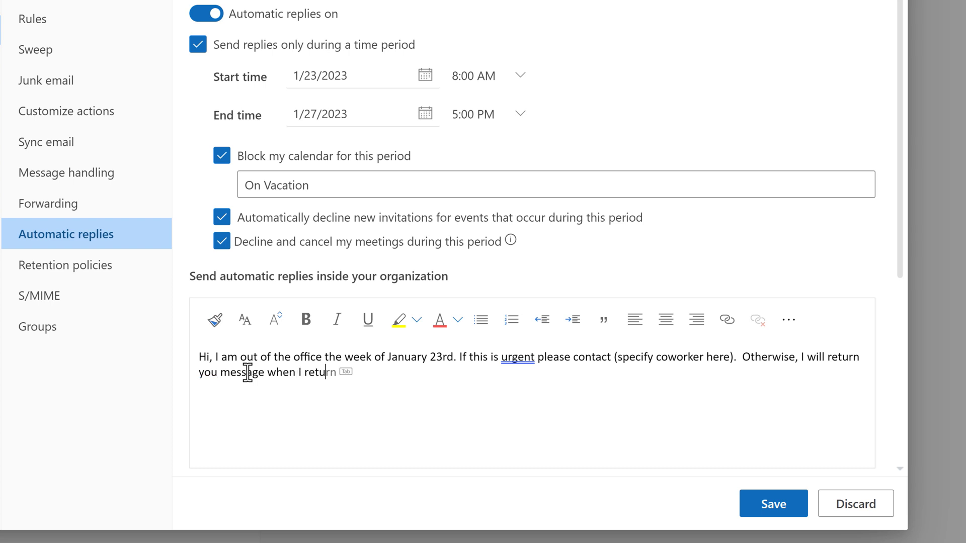
type("rn to the office on J")
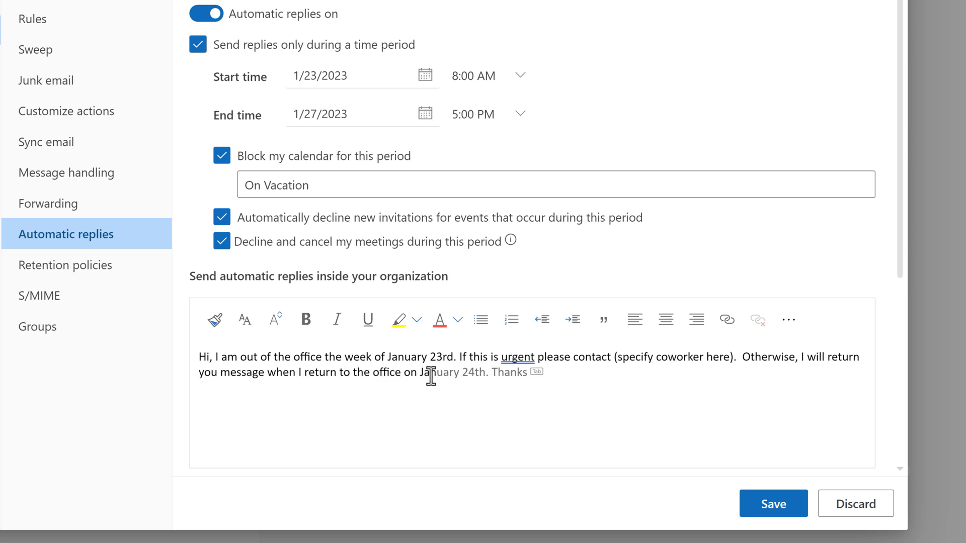
key("Return")
key("Return")
type("v.")
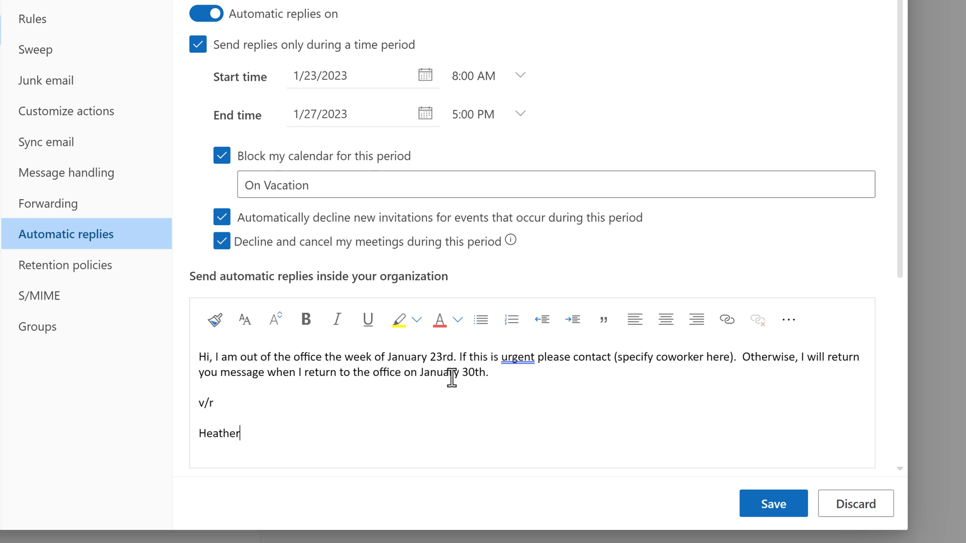
scroll(451, 378, "down", 6)
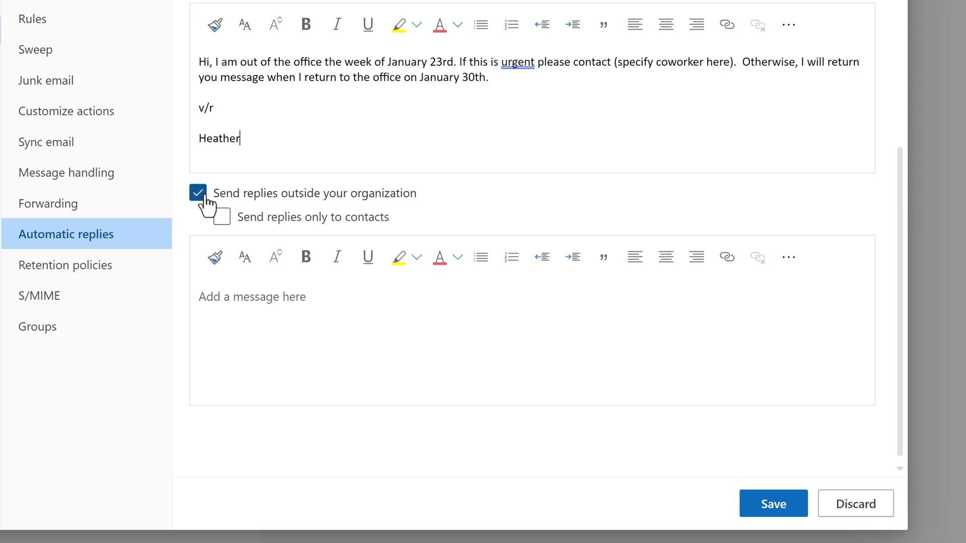
- Copy the inside message into the outside-organization reply and save the automatic replies
scroll(203, 201, "up", 3)
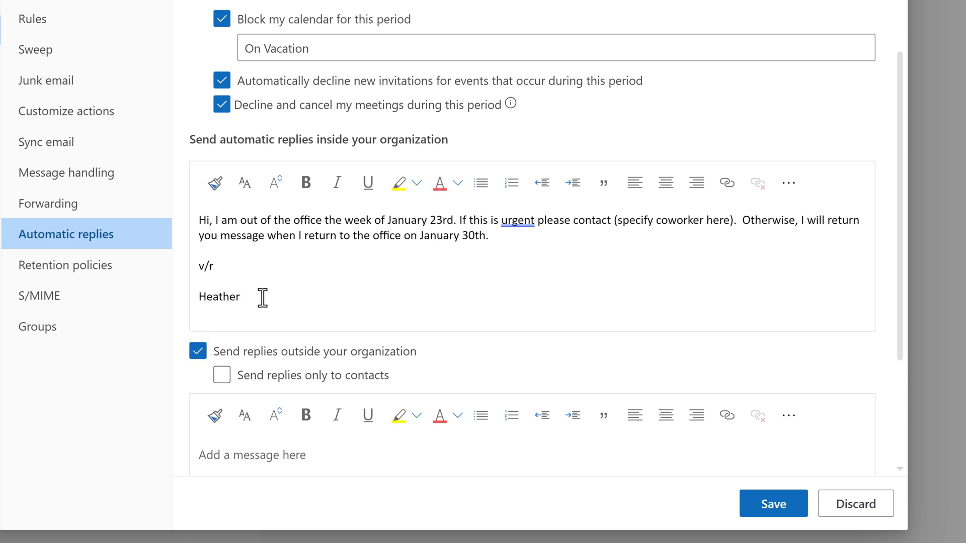
scroll(277, 297, "down", 3)
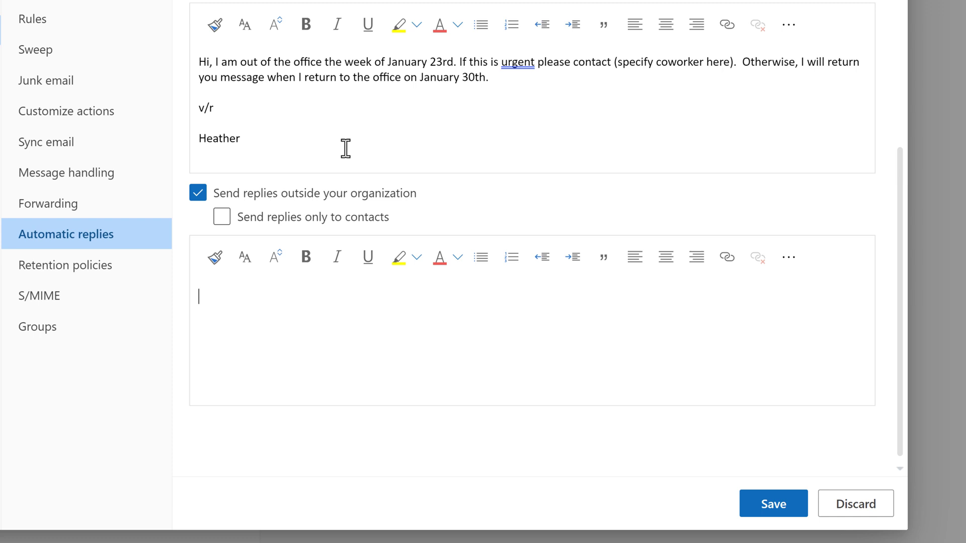
left_click_drag(249, 145, 186, 59)
key("ctrl+c")
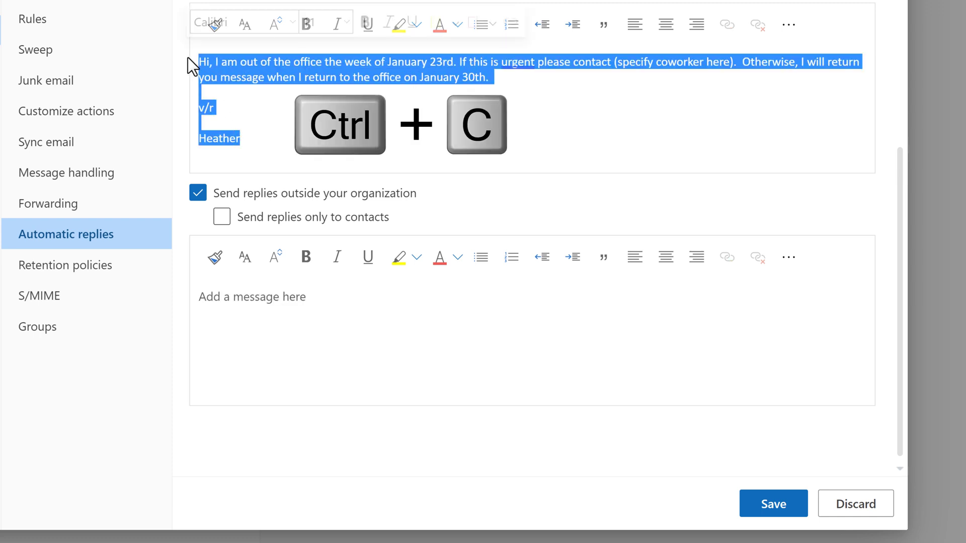
left_click(227, 313)
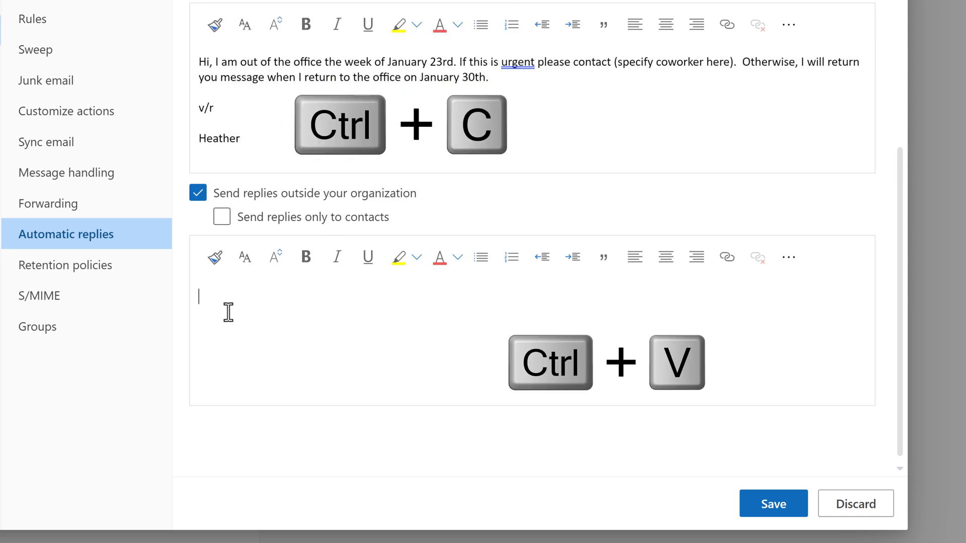
key("ctrl+v")
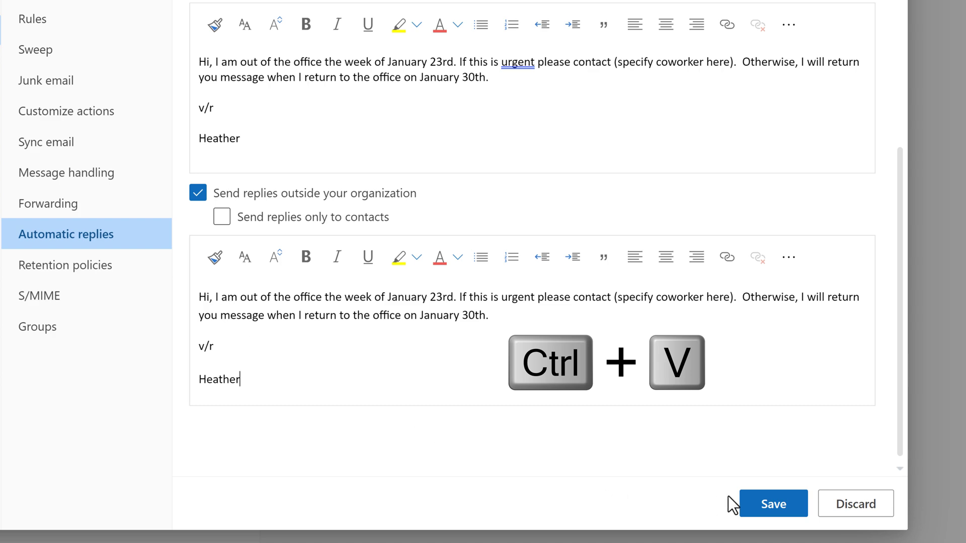
left_click(777, 505)
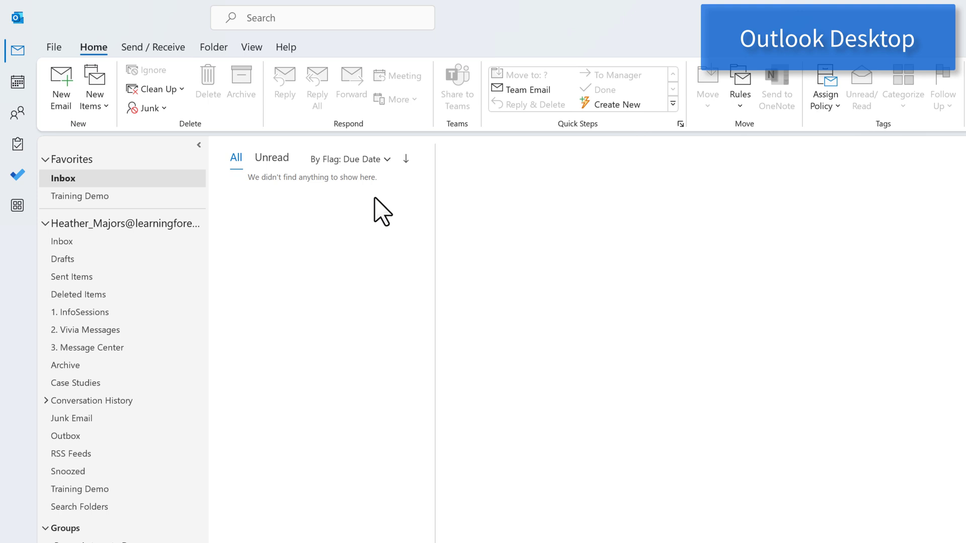
- Open Automatic Replies from the File > Info page in desktop Outlook
left_click(54, 47)
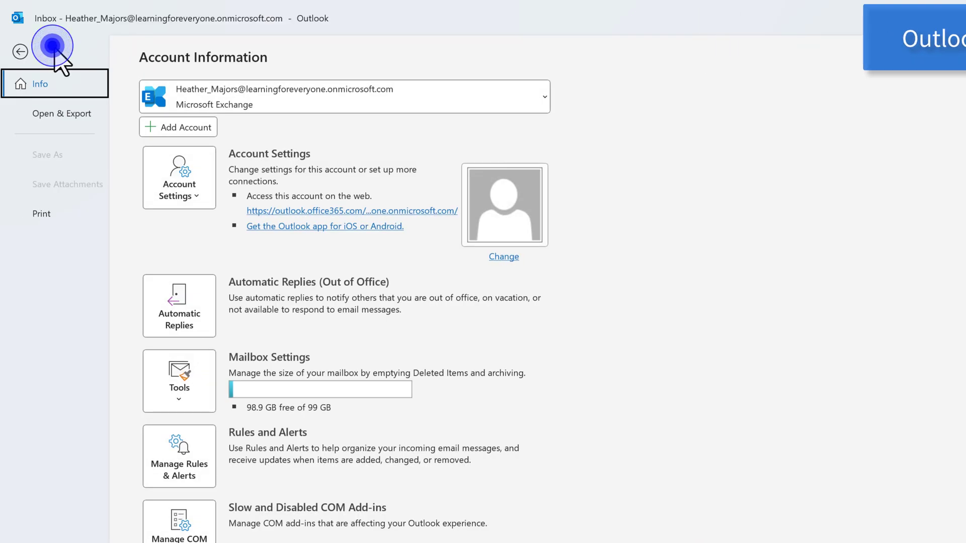
left_click(193, 333)
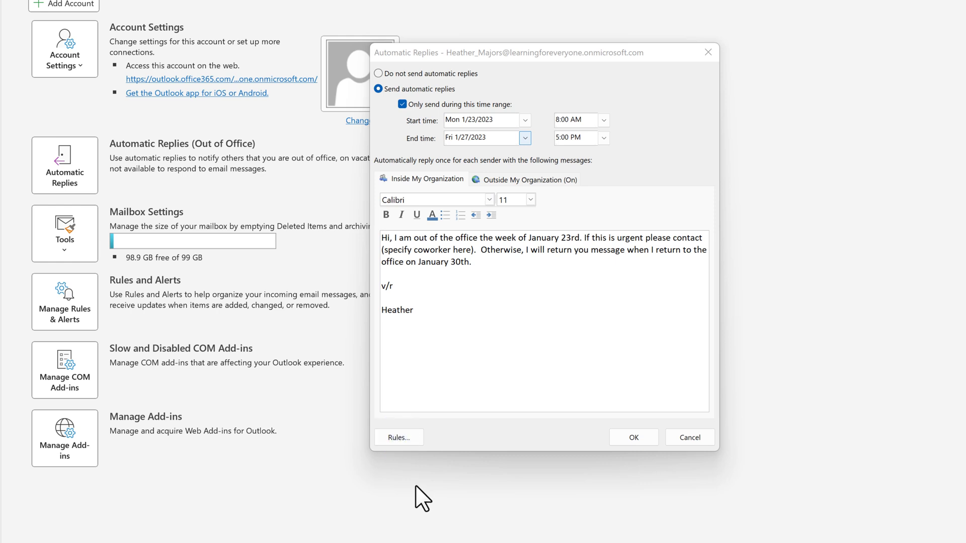
- Add a new automatic-reply rule whose From condition is a colleague found in the address book
left_click(400, 437)
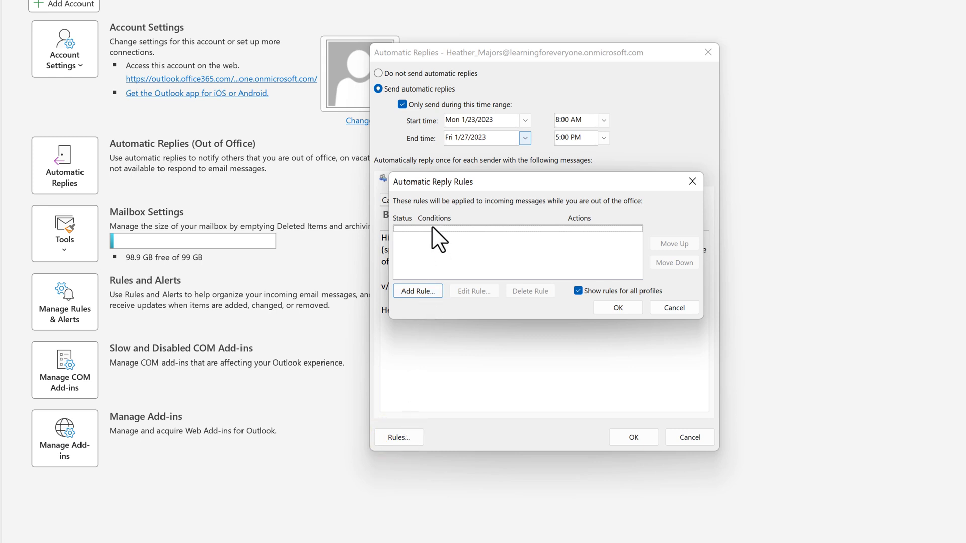
left_click(426, 292)
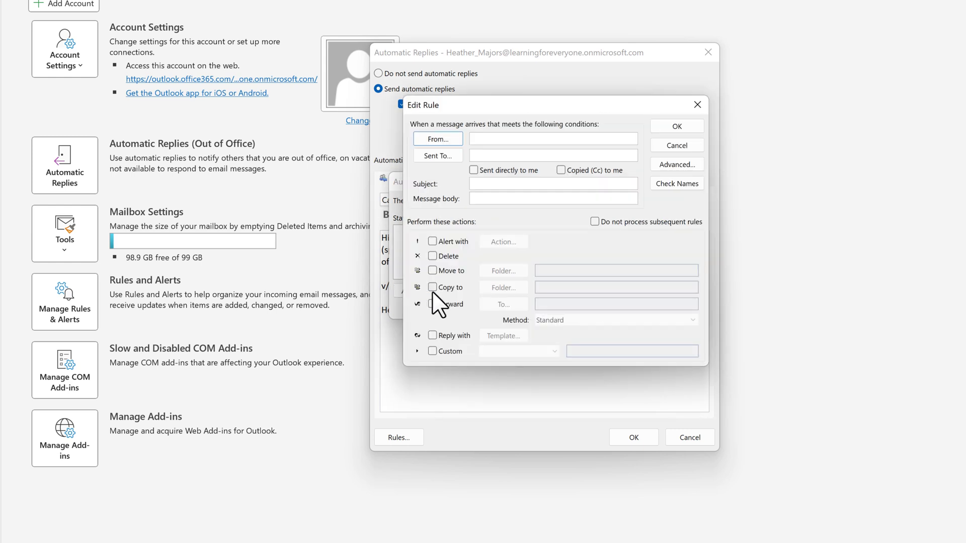
left_click(438, 139)
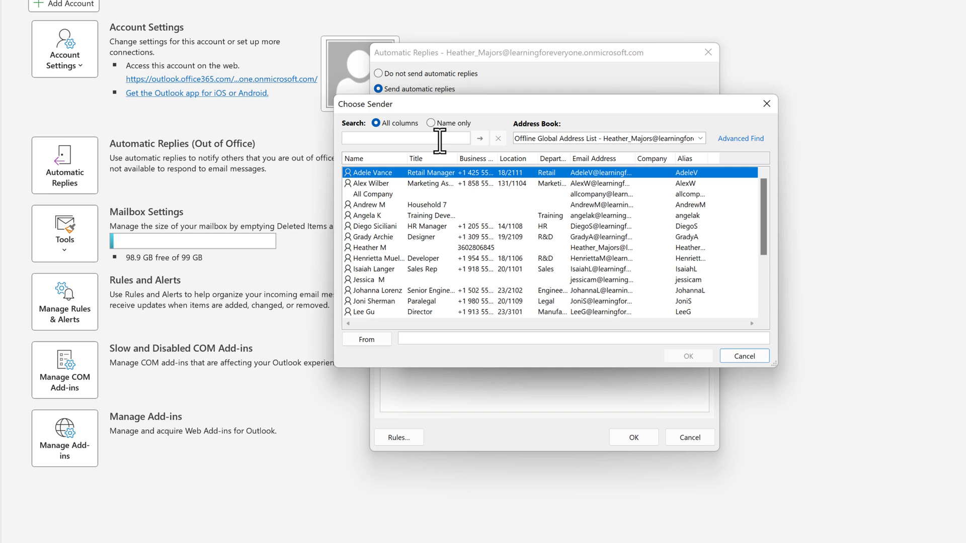
type("me")
key("BackSpace")
key("BackSpace")
key("Return")
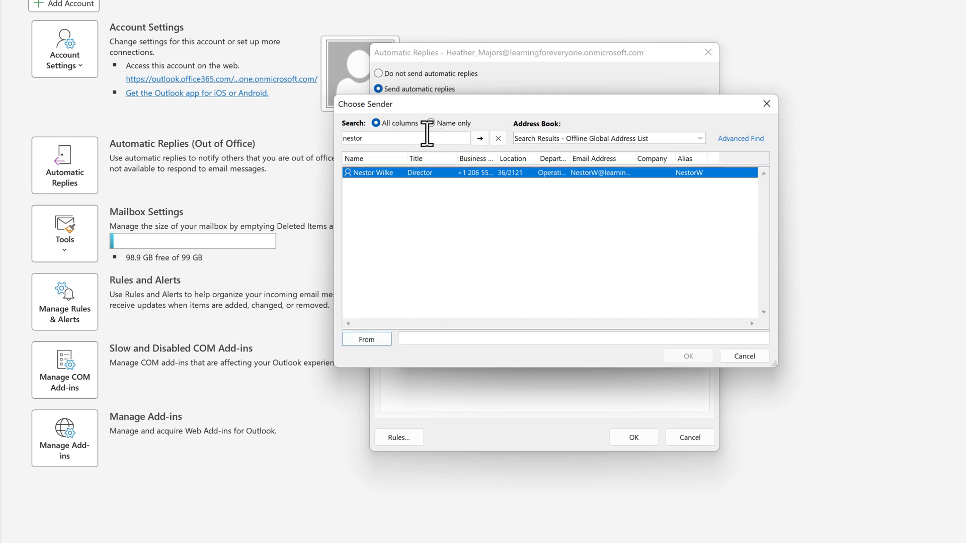
double_click(359, 172)
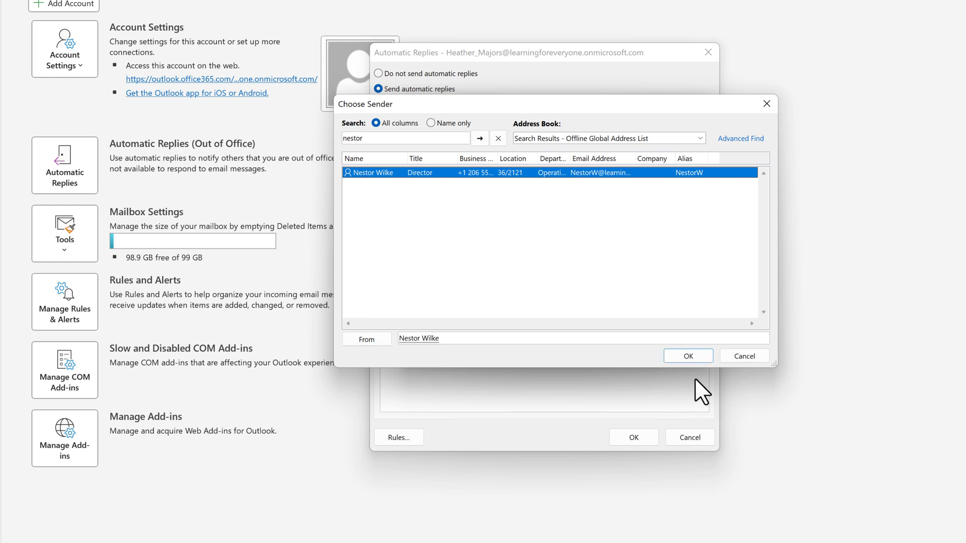
left_click(689, 356)
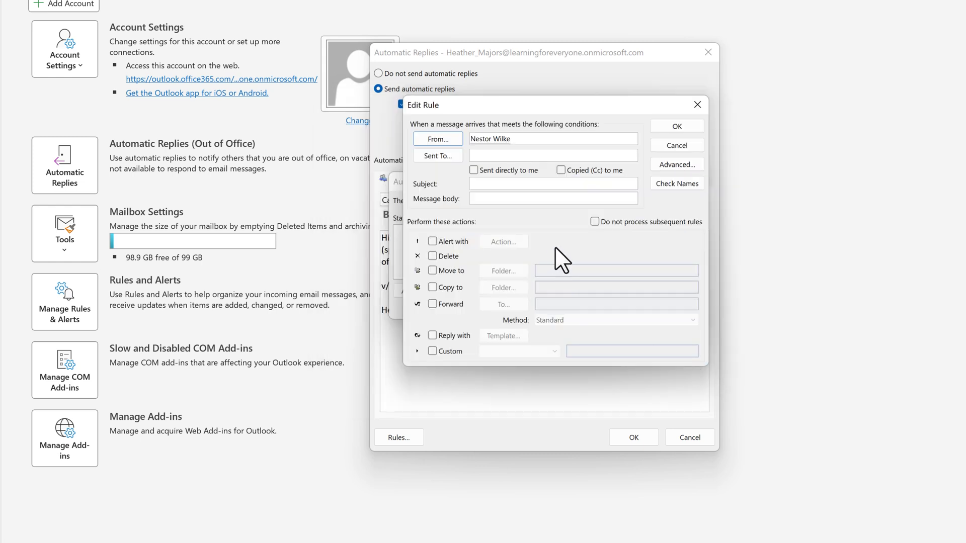
- Set the Sent To condition to yourself and tick Sent directly to me
left_click(484, 155)
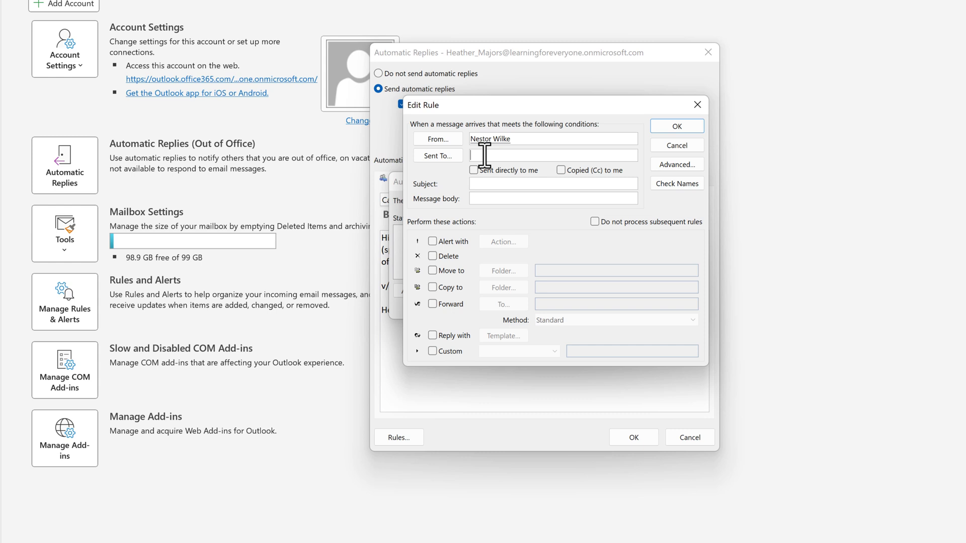
left_click(434, 158)
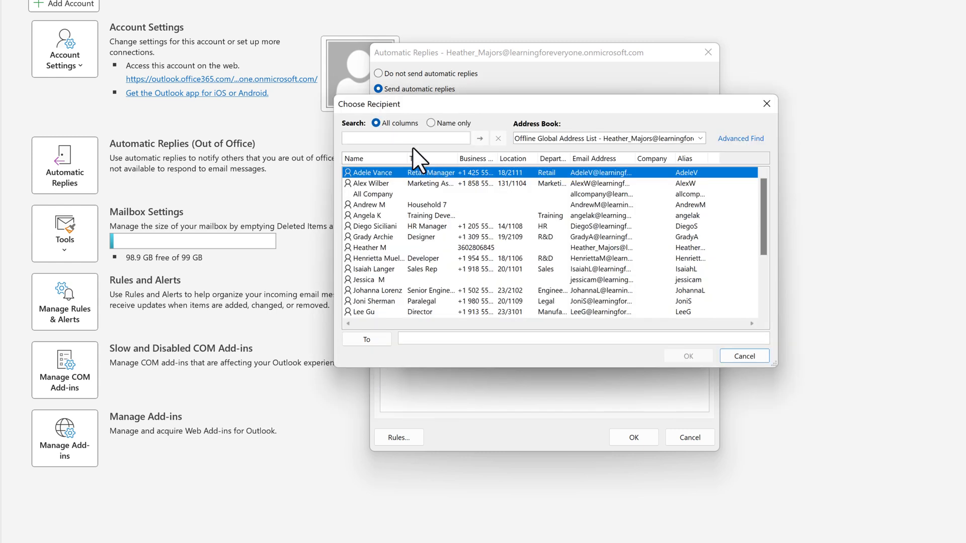
type("heather")
key("Return")
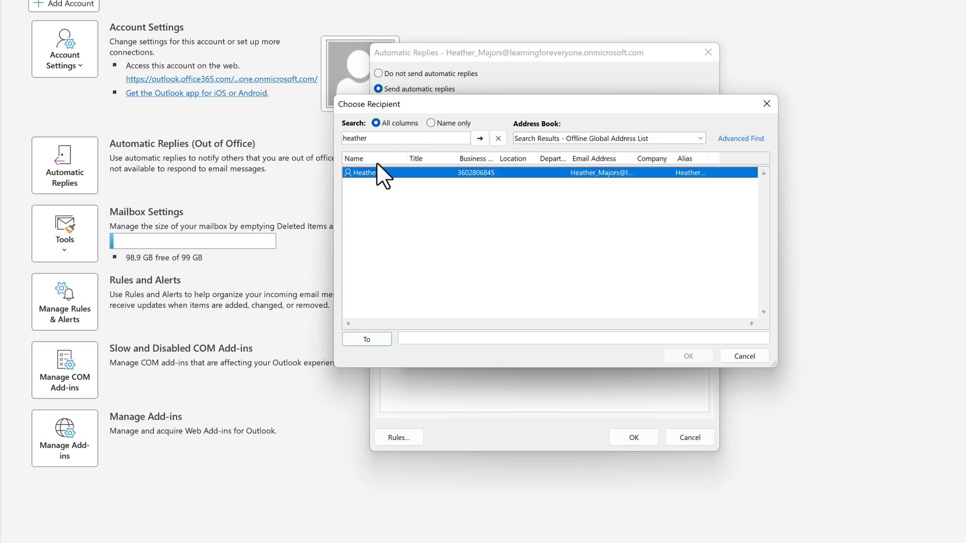
double_click(372, 172)
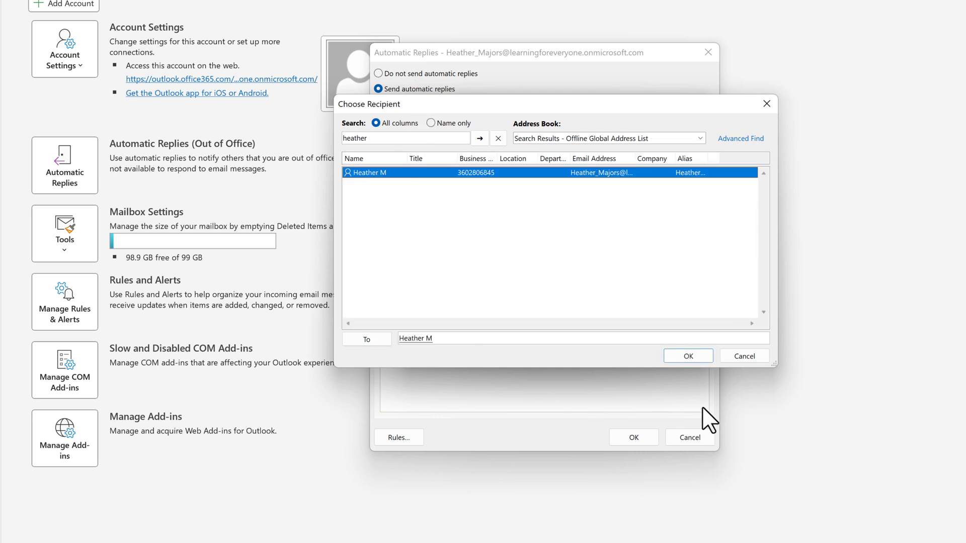
left_click(688, 356)
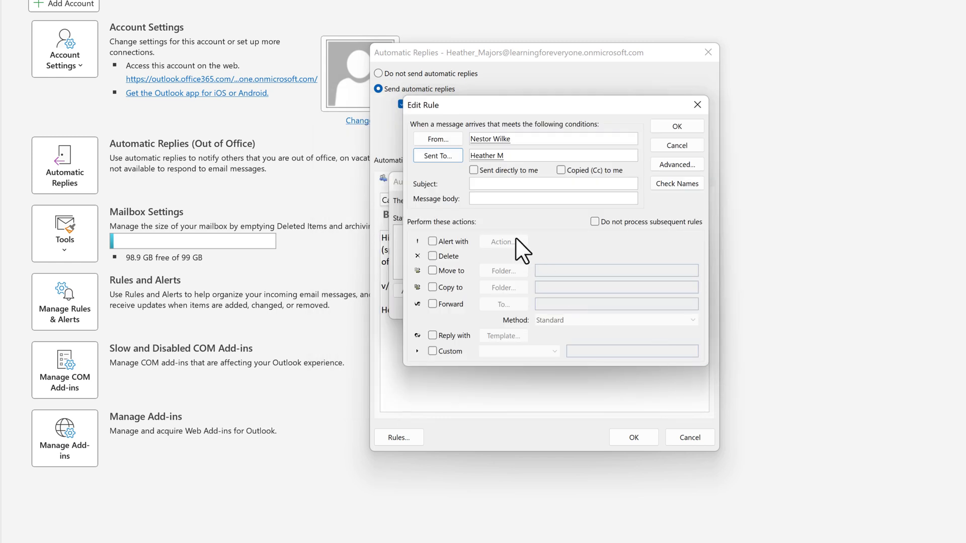
left_click(473, 170)
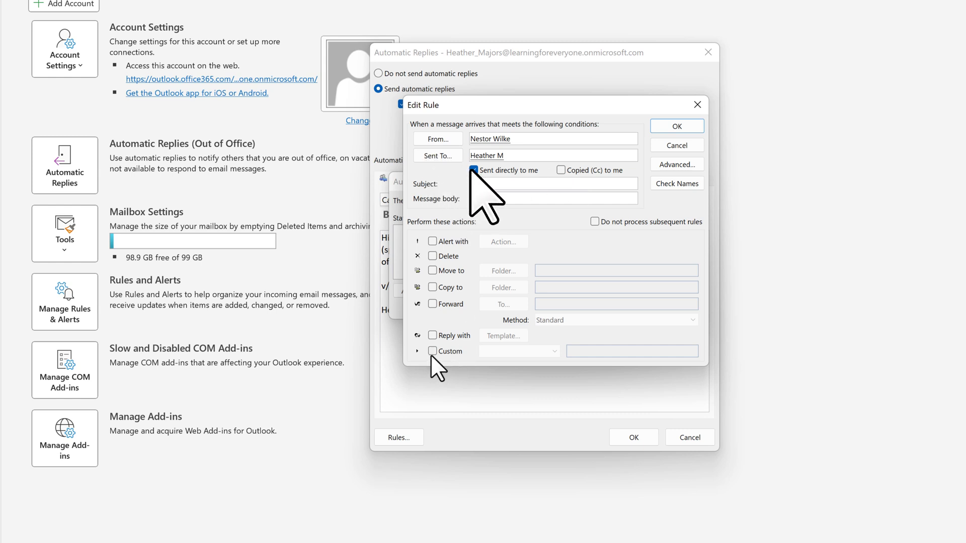
- Forward matching messages to another colleague and add the rule to the list
left_click(432, 304)
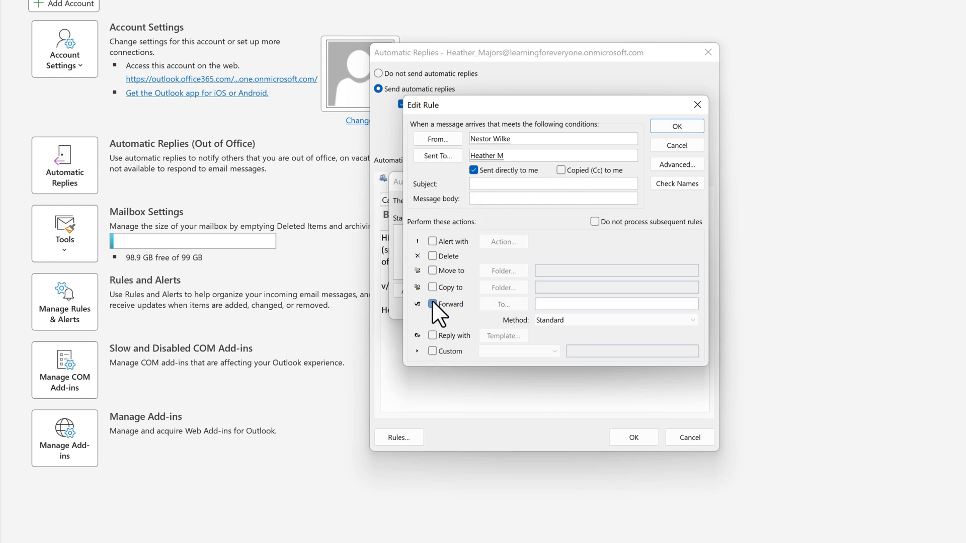
left_click(513, 308)
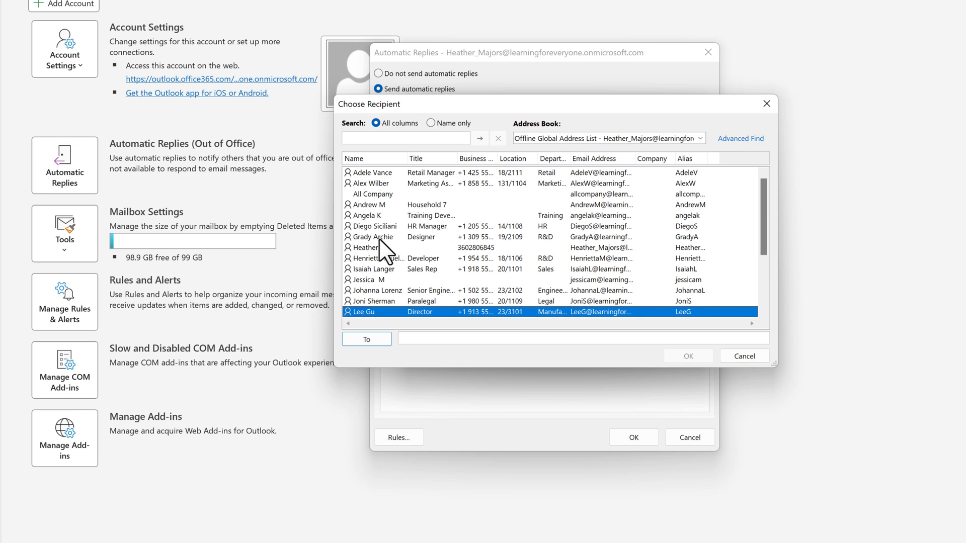
double_click(371, 204)
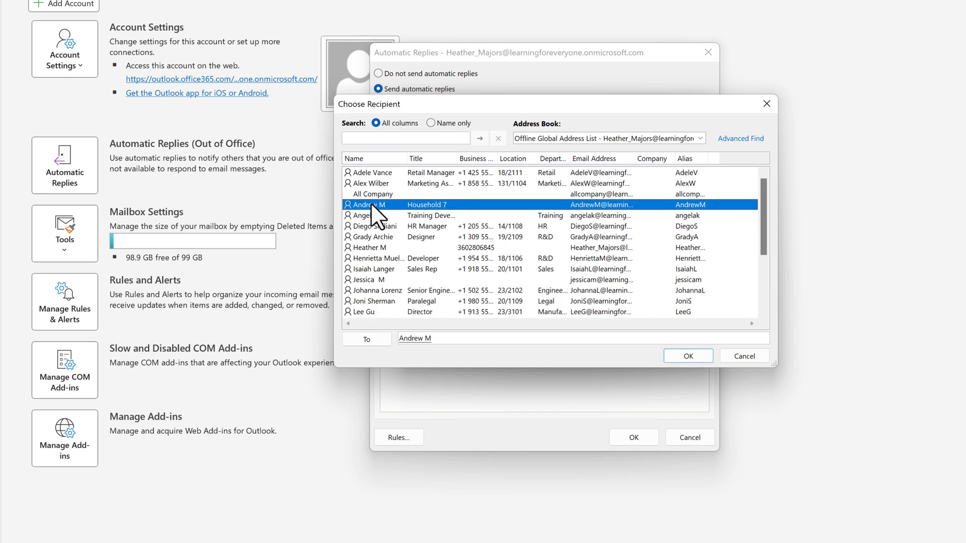
left_click(691, 355)
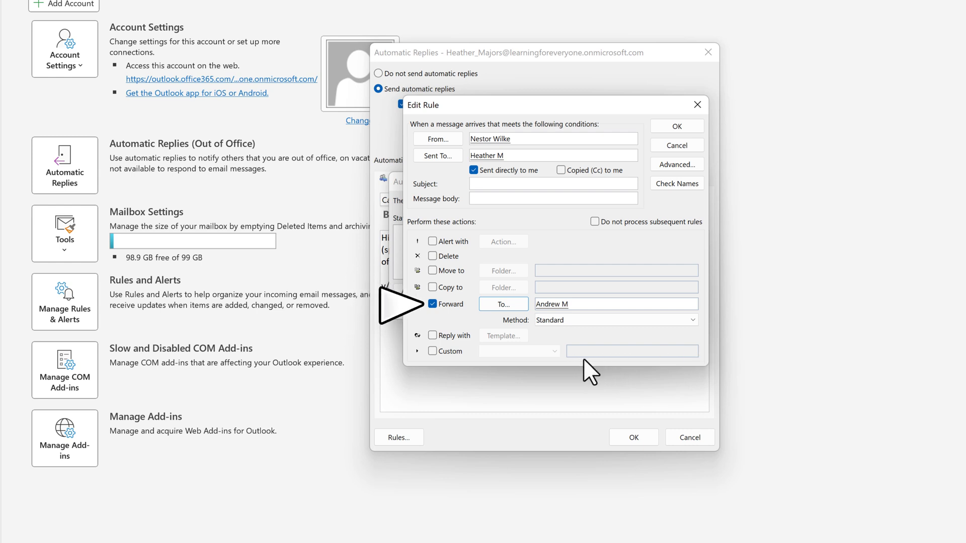
left_click(683, 131)
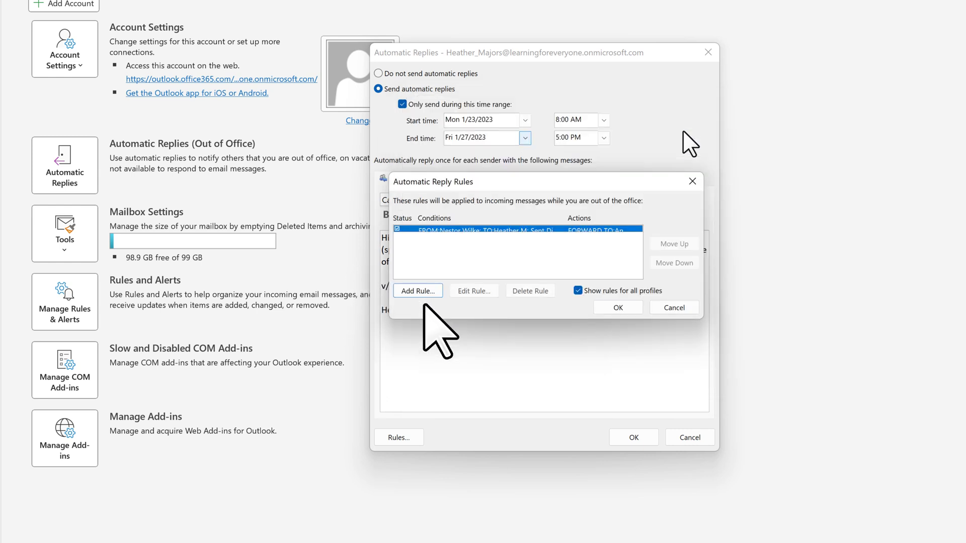
- Confirm the Automatic Reply Rules list with OK to return to Automatic Replies
left_click(621, 307)
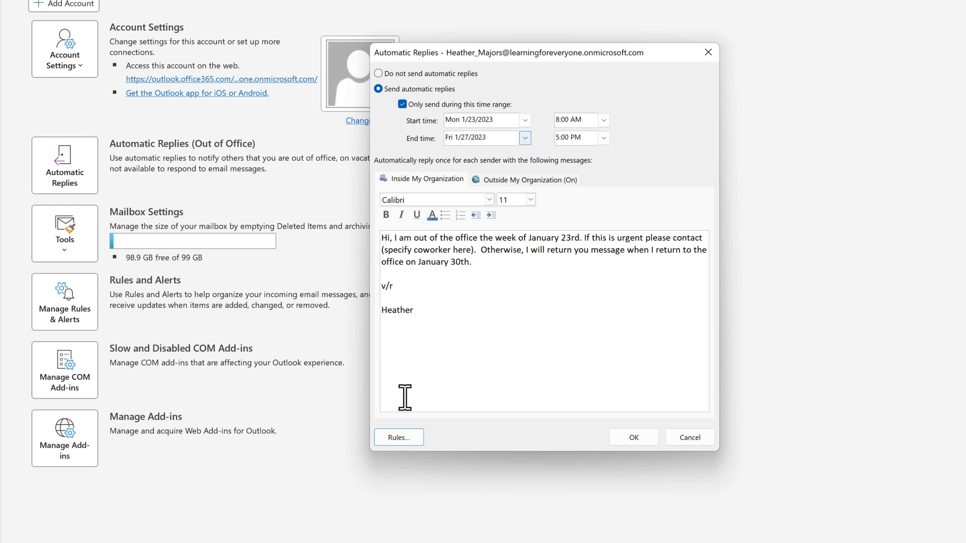